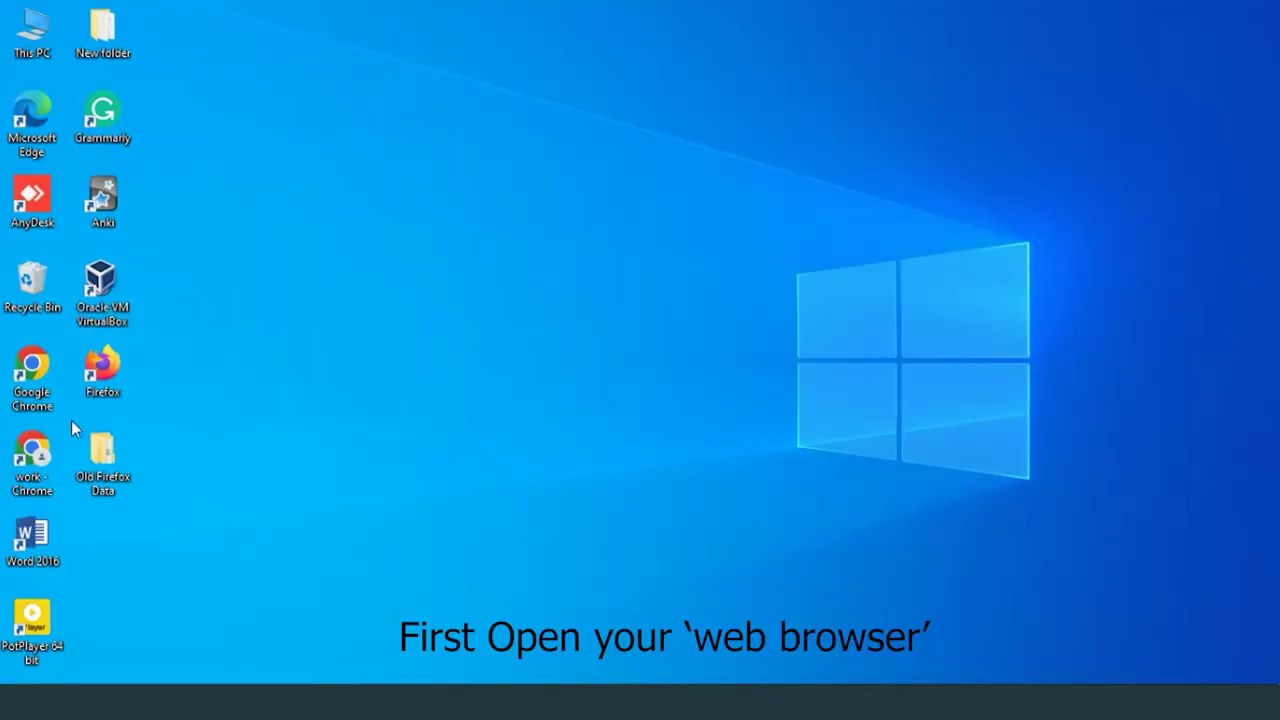
Step: Launch Chrome and load the ONT login page at 192.168.1.1
{"action": "double_click", "coordinate": [51, 448]}
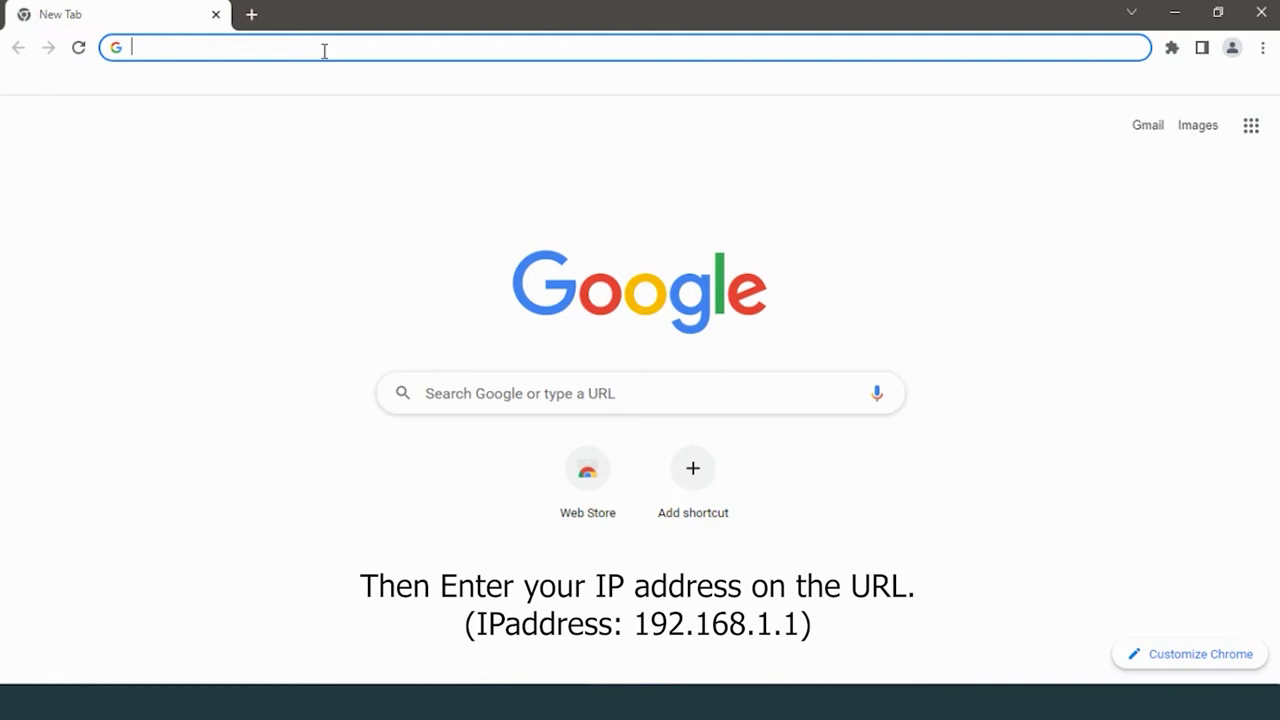
{"action": "type", "text": "19"}
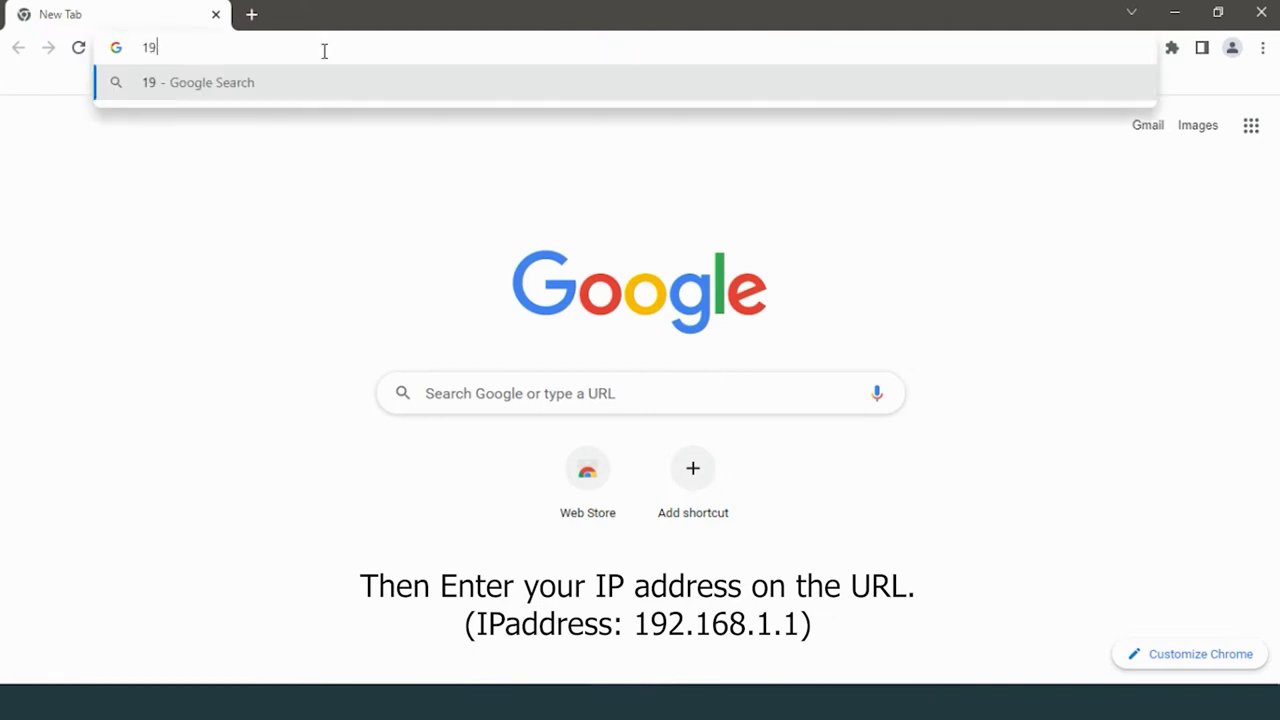
{"action": "type", "text": "2.168"}
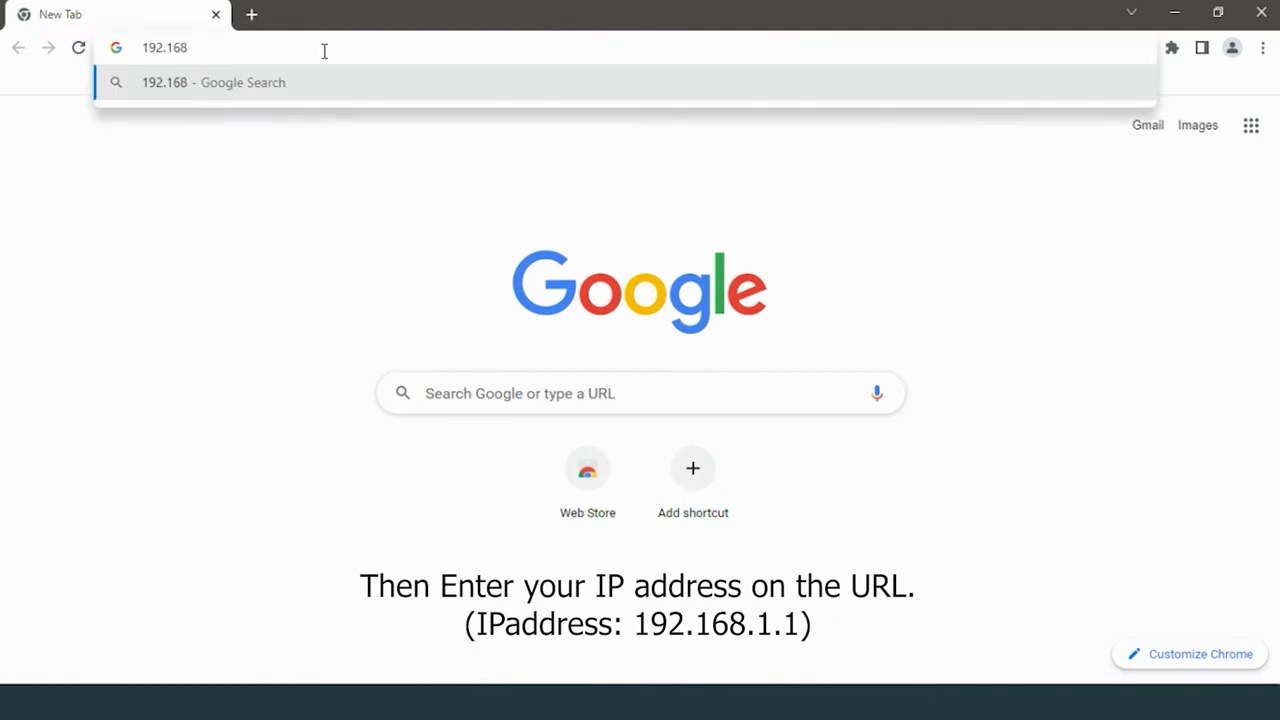
{"action": "type", "text": ".1.1"}
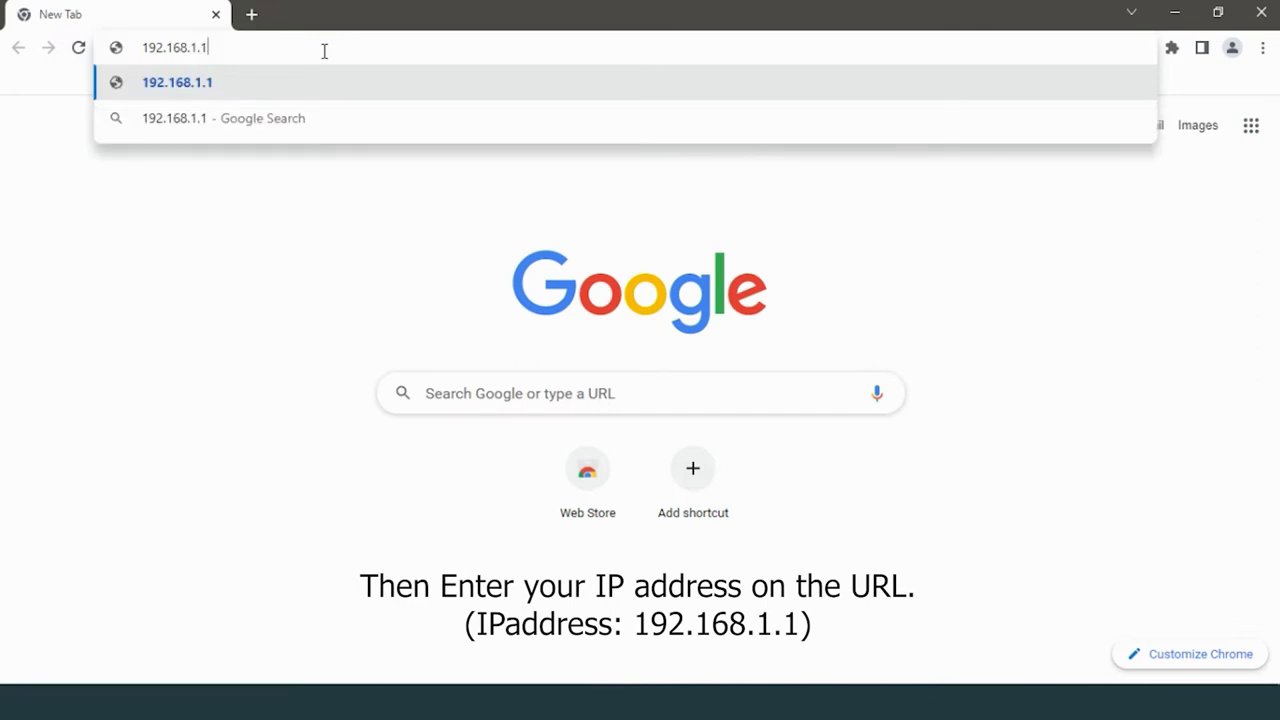
{"action": "key", "text": "Return"}
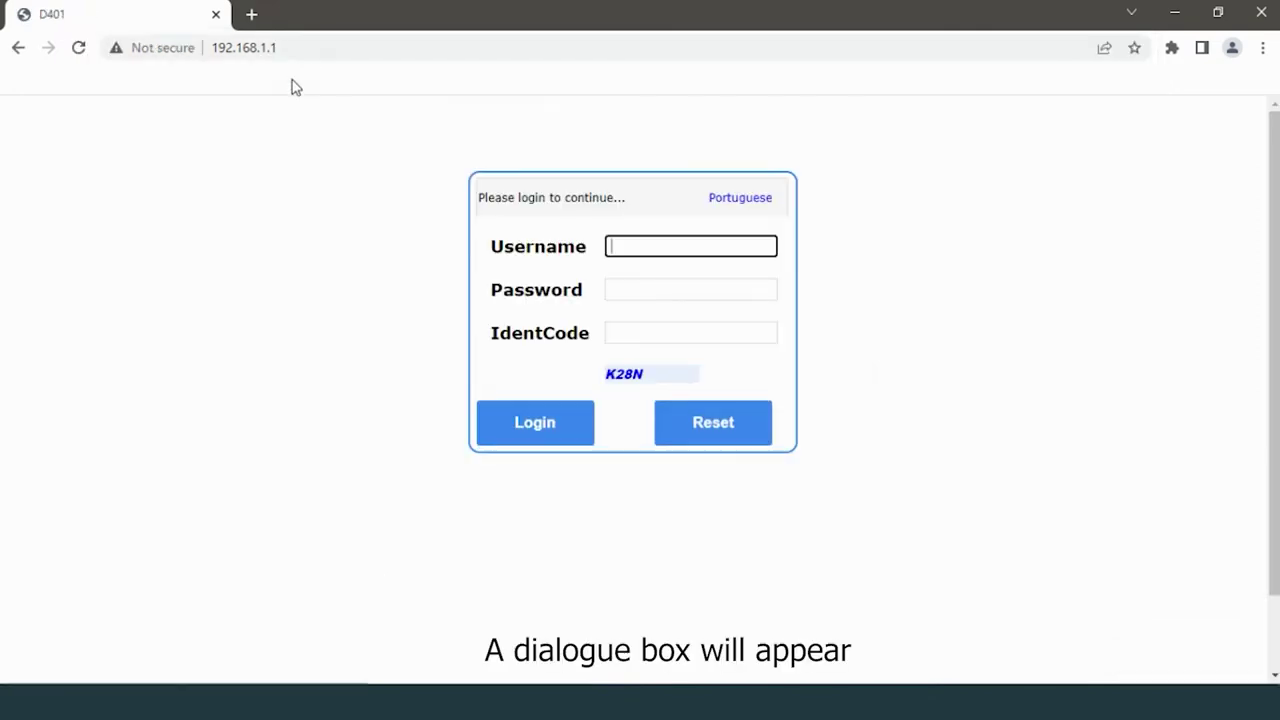
Step: Log in as admin with the current password and the displayed identification code
{"action": "left_click", "coordinate": [652, 253]}
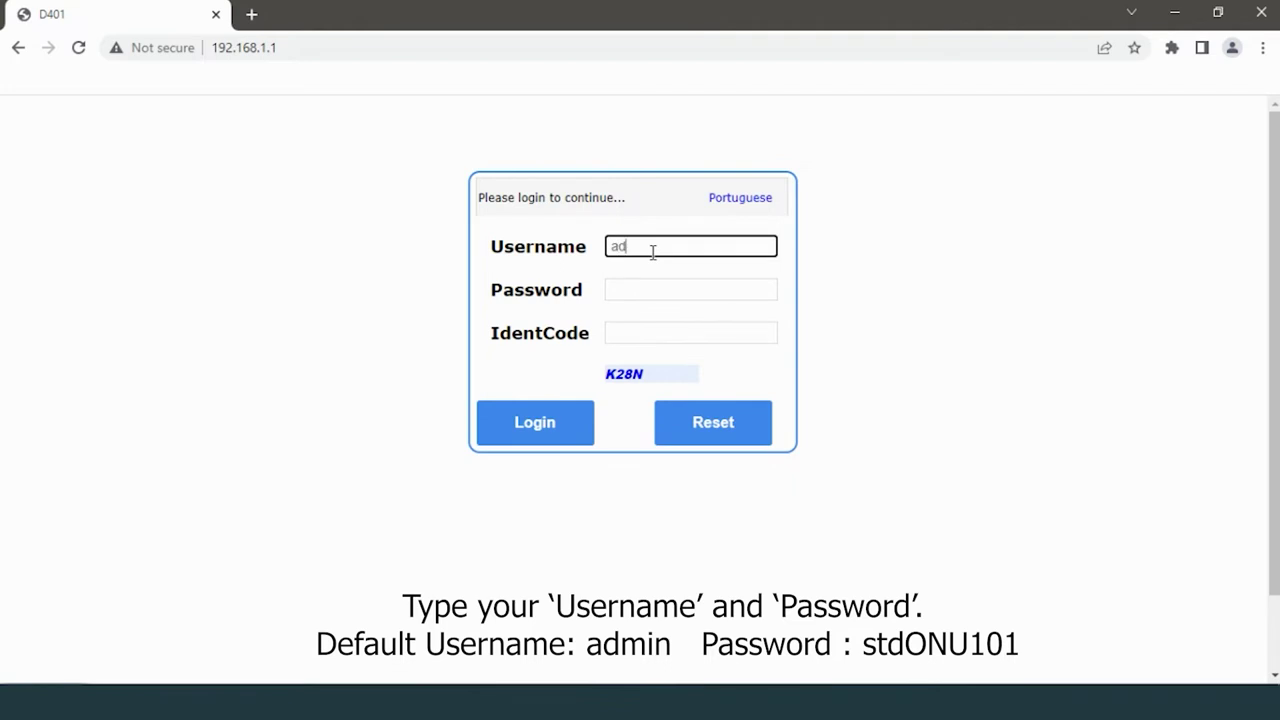
{"action": "left_click", "coordinate": [649, 287]}
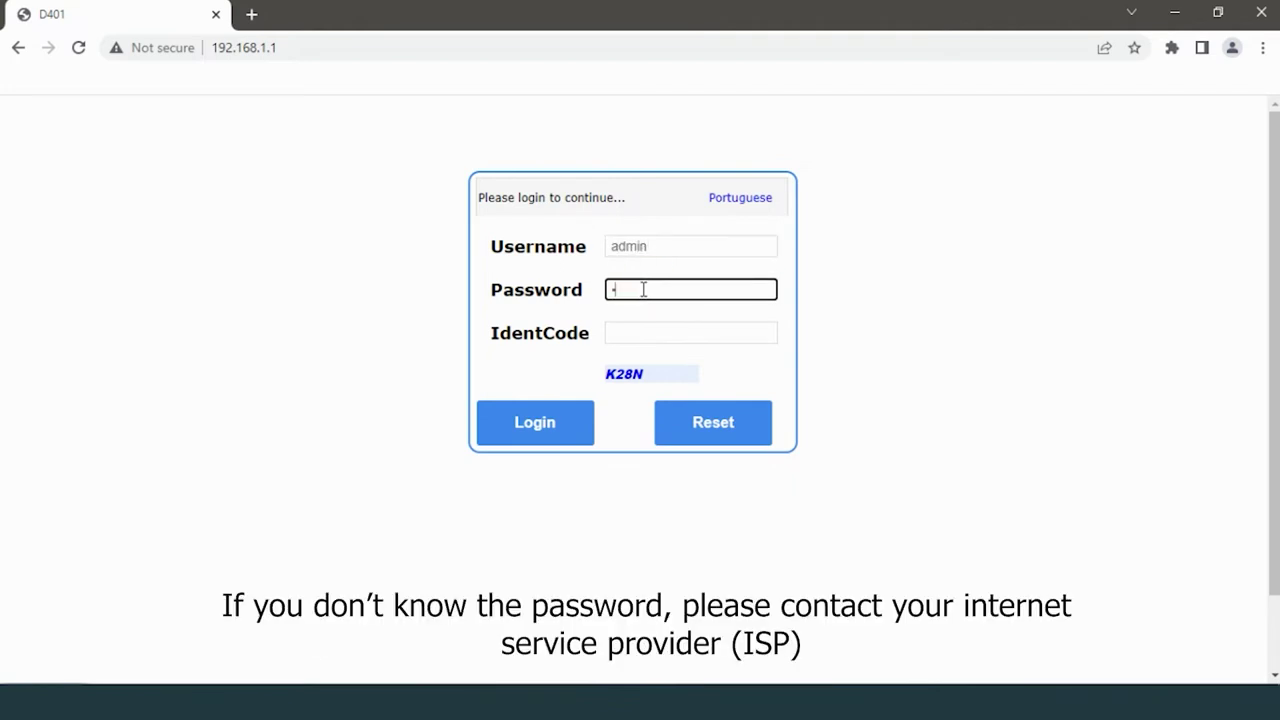
{"action": "type", "text": "admi"}
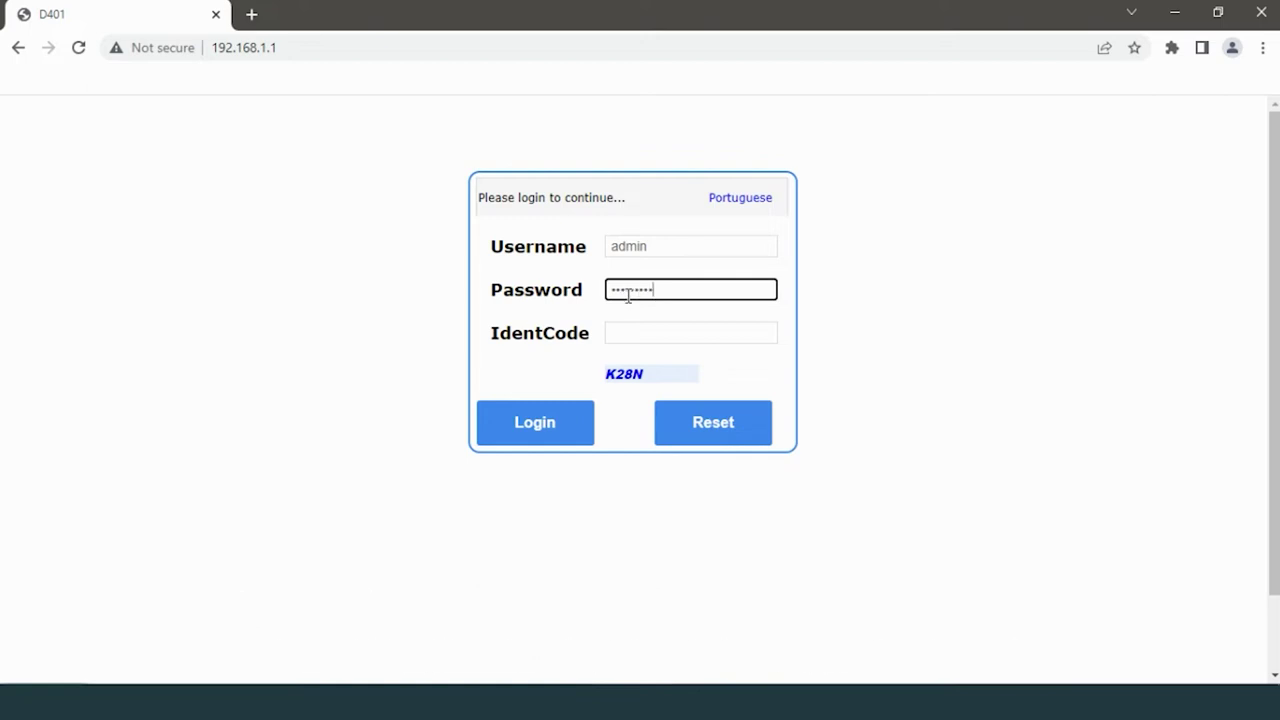
{"action": "left_click", "coordinate": [640, 331]}
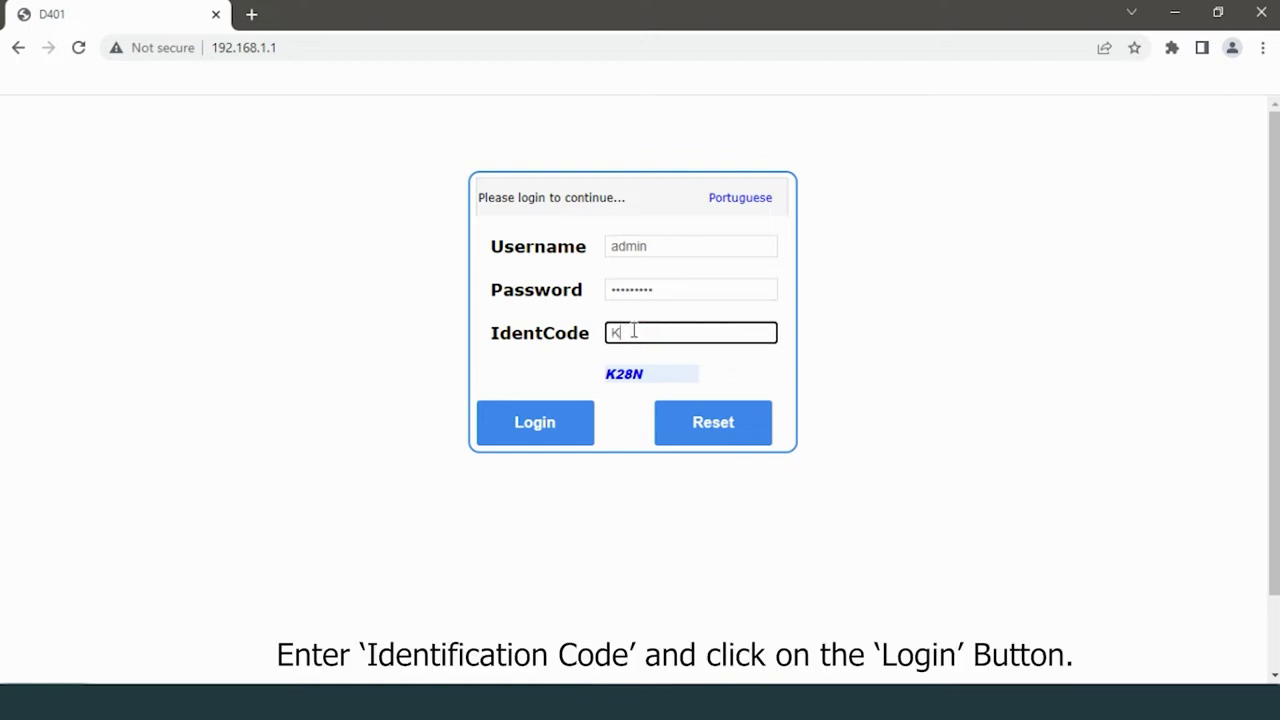
{"action": "type", "text": "K28N"}
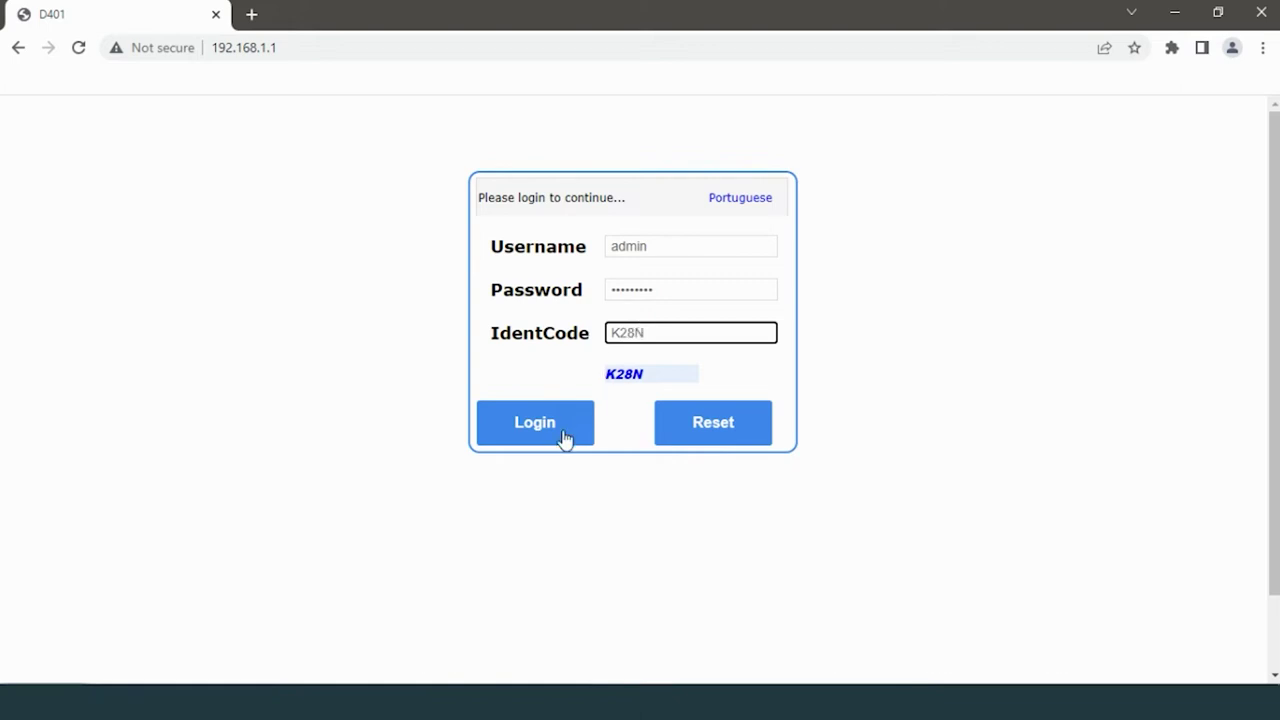
{"action": "left_click", "coordinate": [563, 437]}
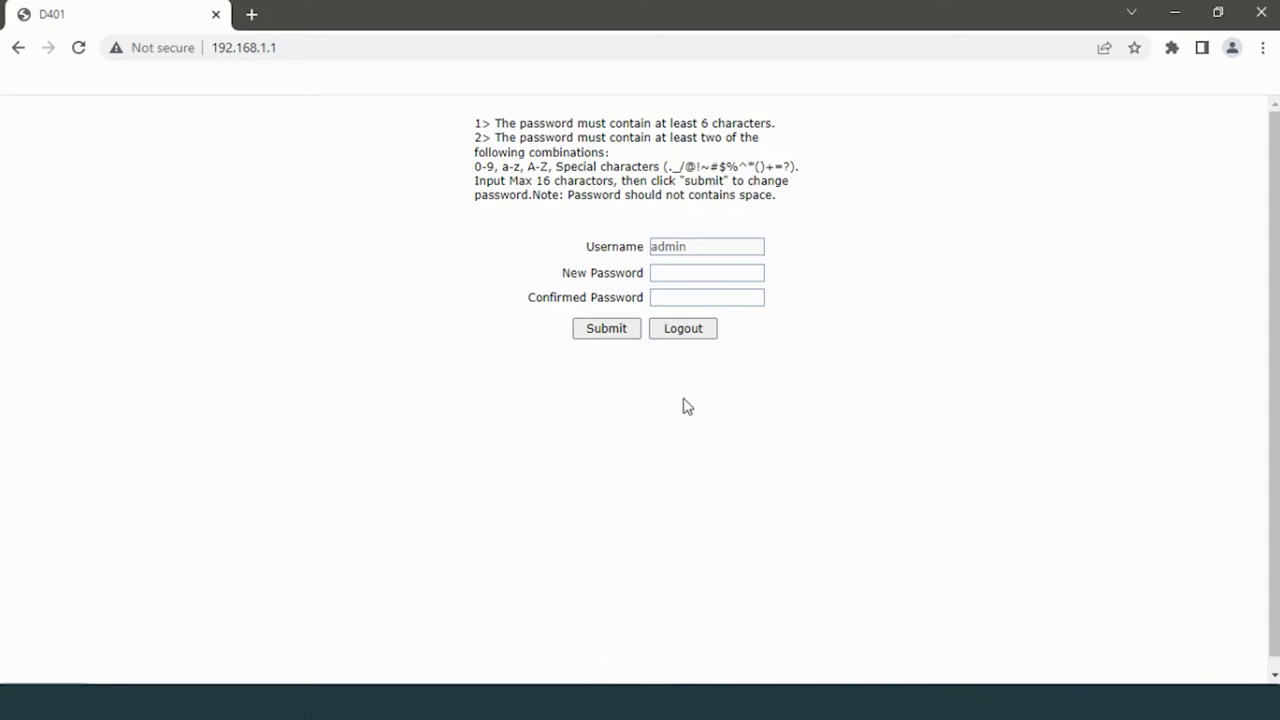
Step: Enter a new admin password and its confirmation on the first-time form, then submit
{"action": "left_click", "coordinate": [684, 279]}
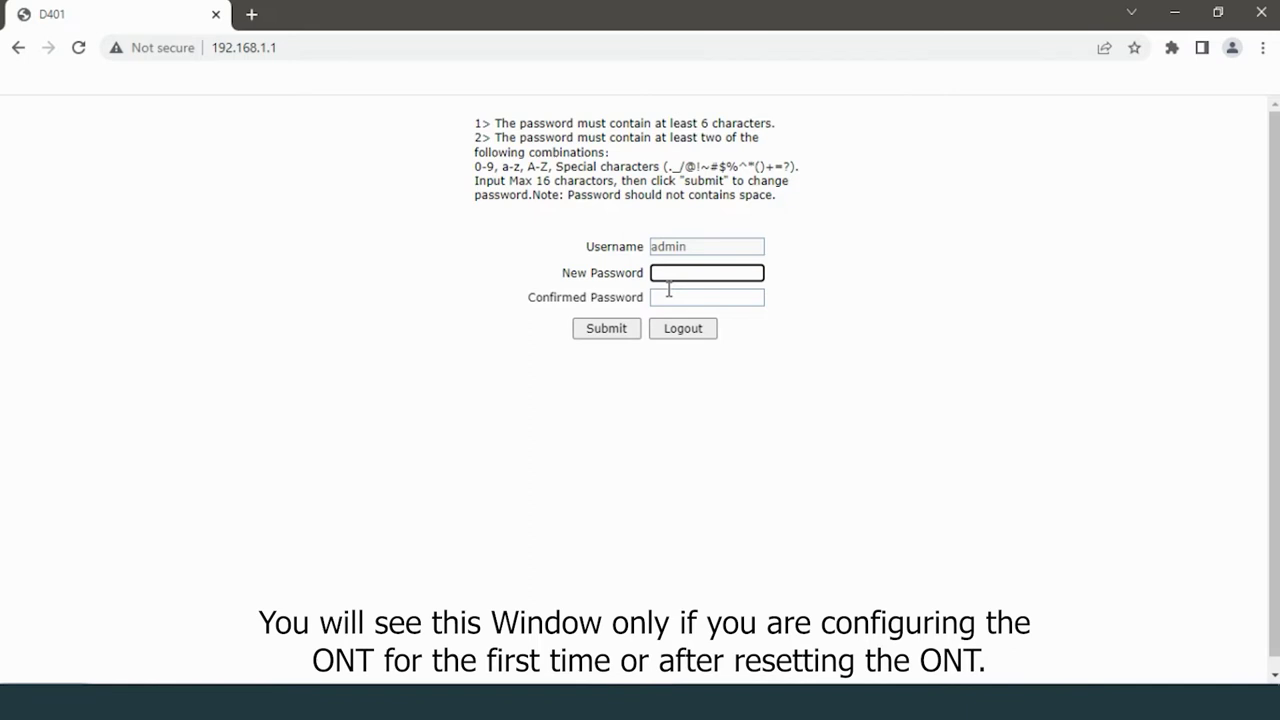
{"action": "type", "text": "a"}
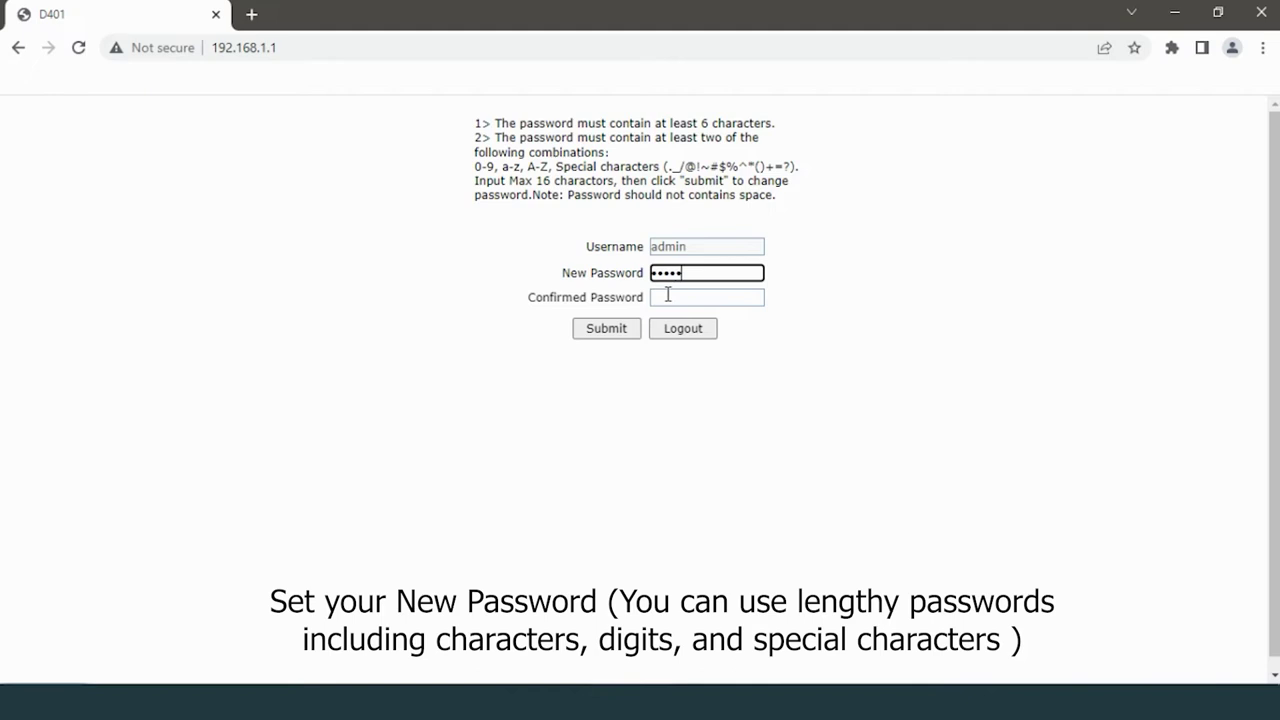
{"action": "type", "text": "bcdefg12"}
{"action": "left_click", "coordinate": [666, 297]}
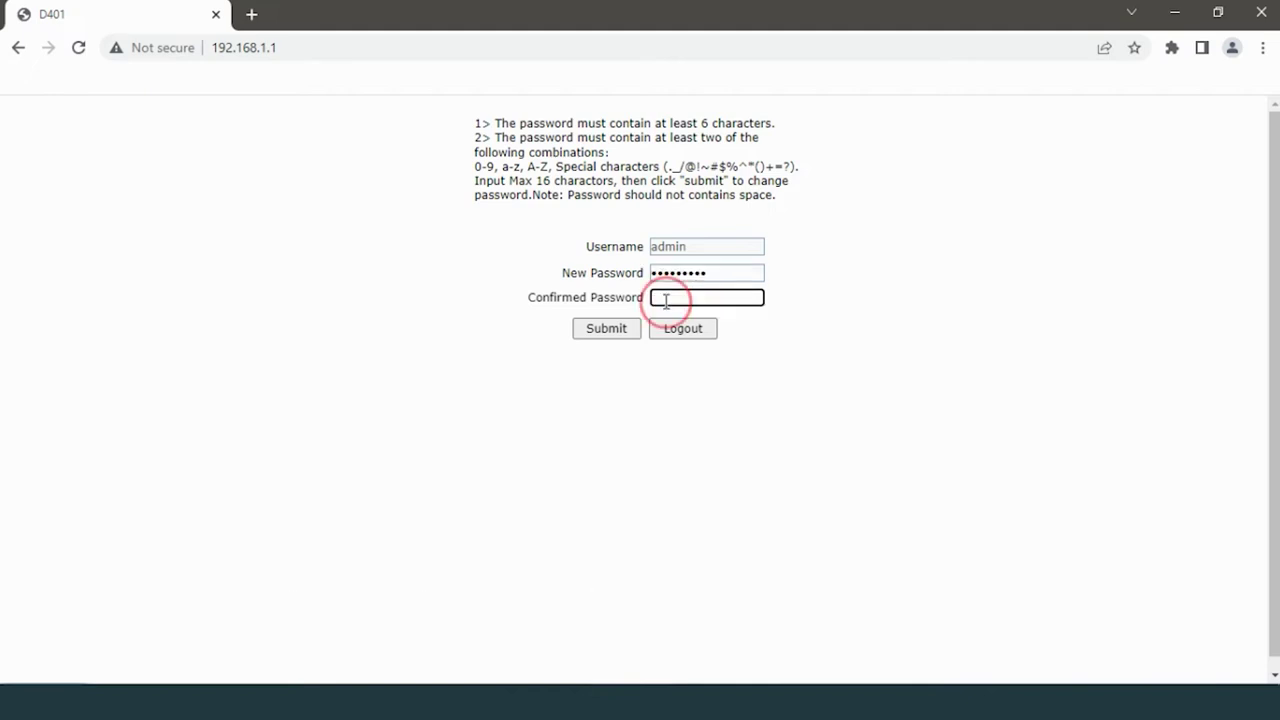
{"action": "type", "text": "abcd"}
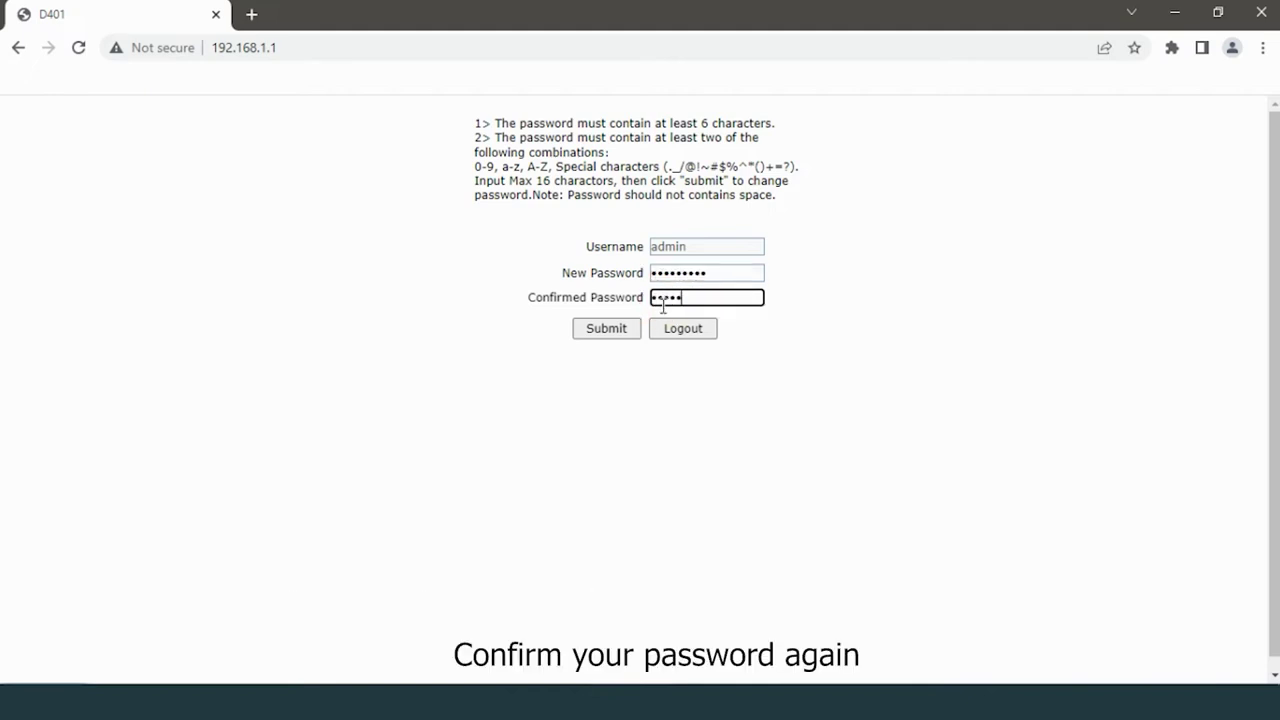
{"action": "type", "text": "efg12"}
{"action": "left_click", "coordinate": [600, 333]}
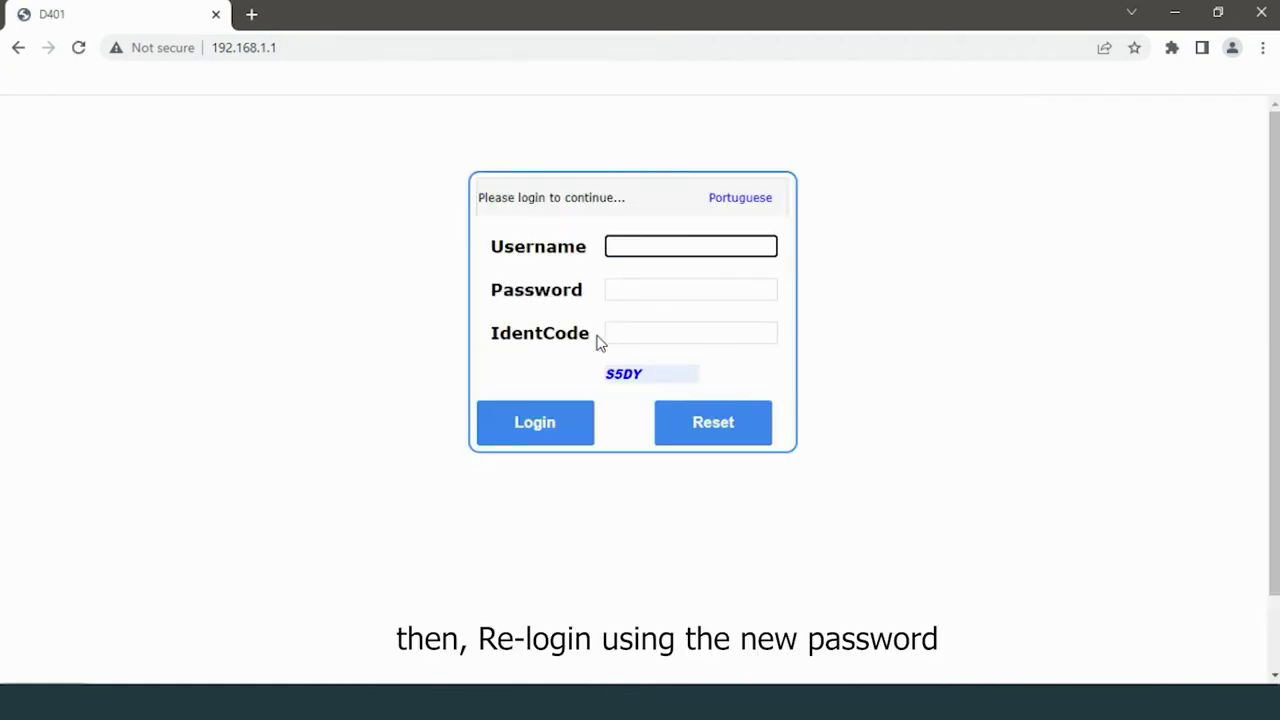
Step: Log back in as admin using the new password and the displayed identification code
{"action": "type", "text": "admin"}
{"action": "left_click", "coordinate": [638, 288]}
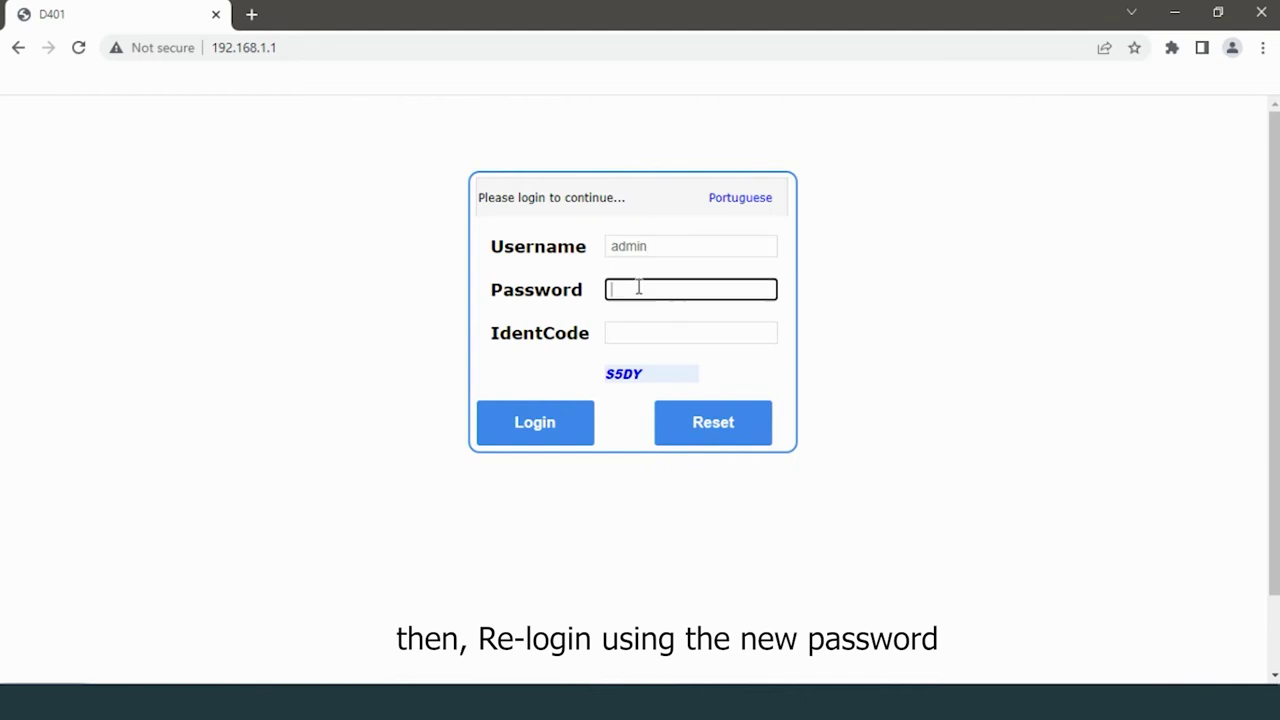
{"action": "type", "text": "adm"}
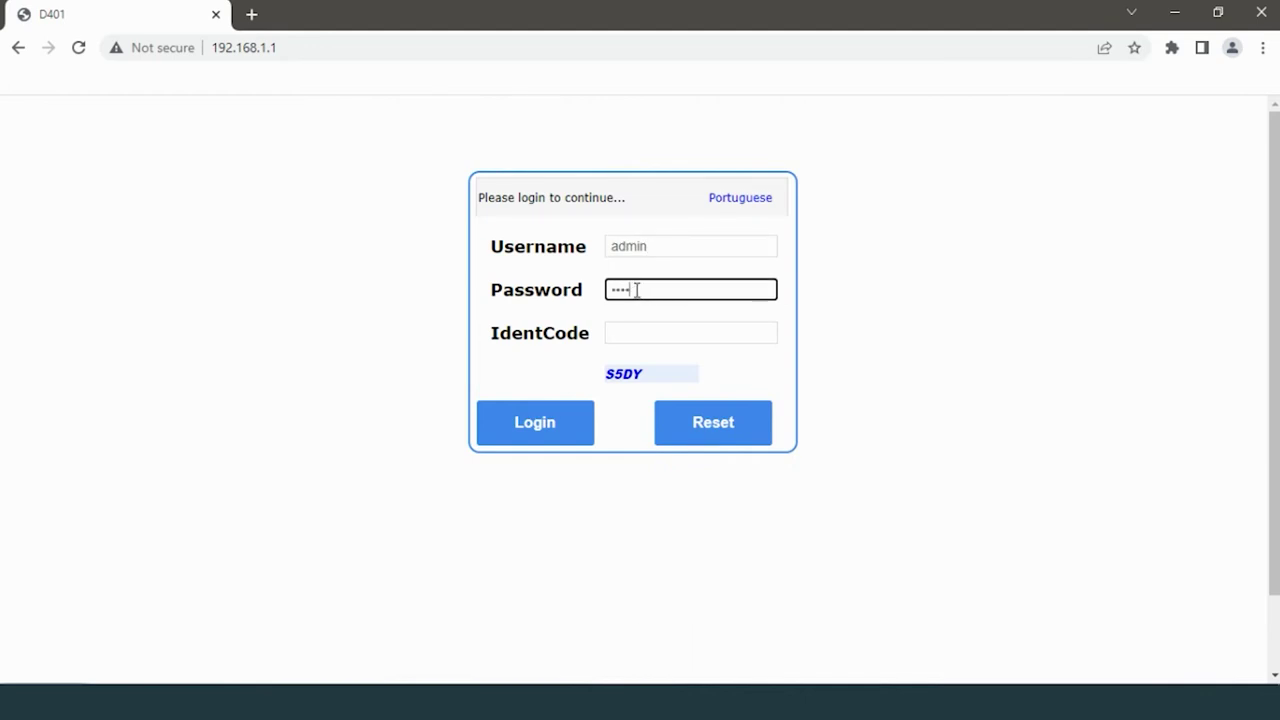
{"action": "left_click", "coordinate": [640, 331]}
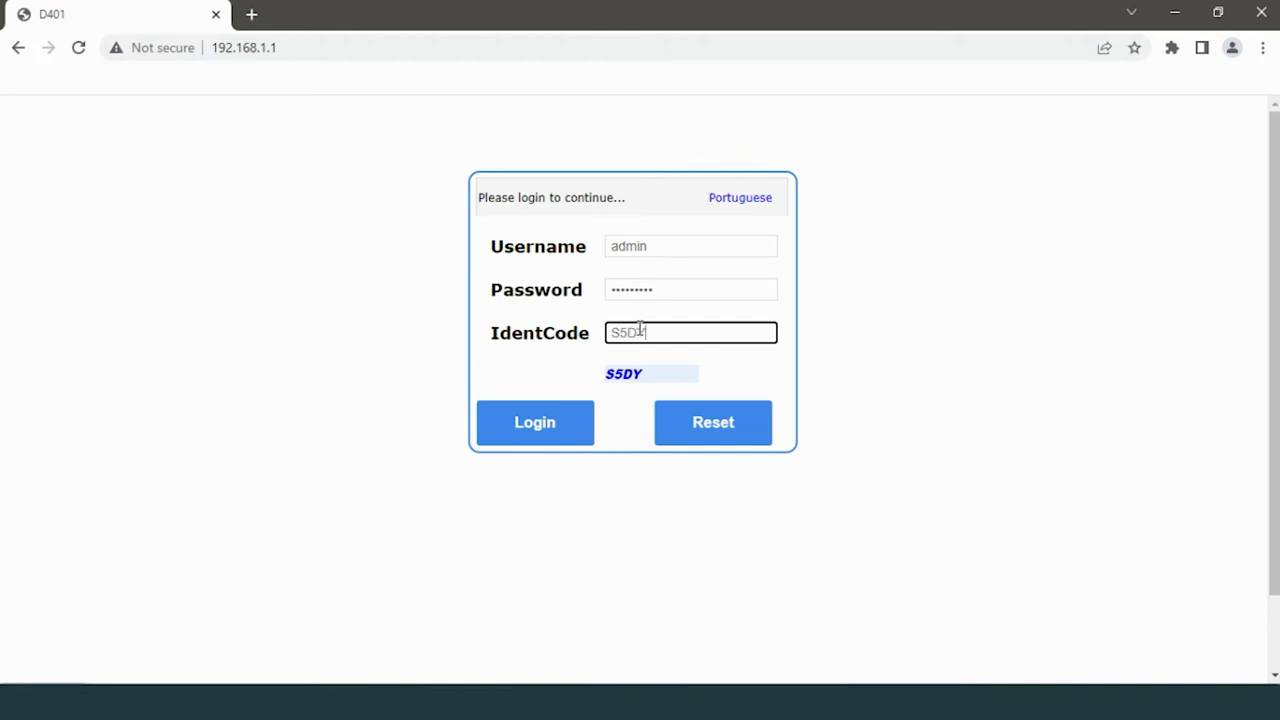
{"action": "type", "text": "S5DY"}
{"action": "left_click", "coordinate": [563, 423]}
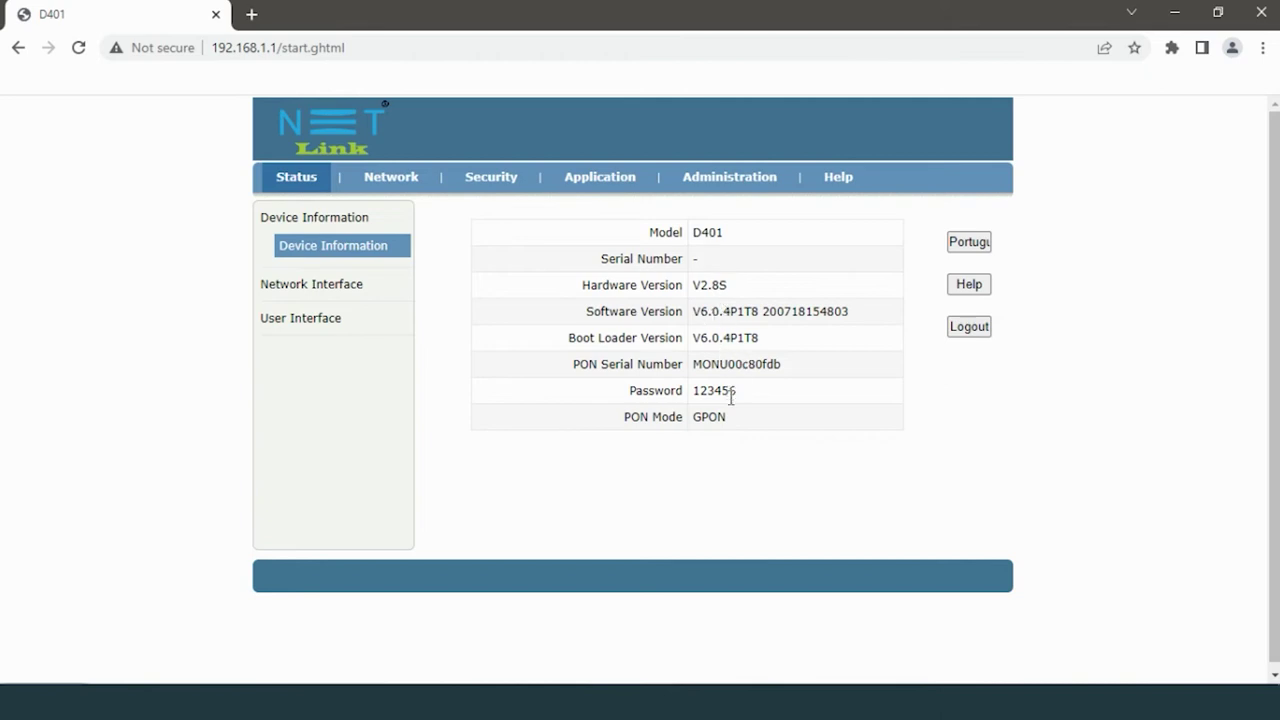
Step: In User Management, enter the old admin password and a new one, then submit the change
{"action": "left_click", "coordinate": [729, 180]}
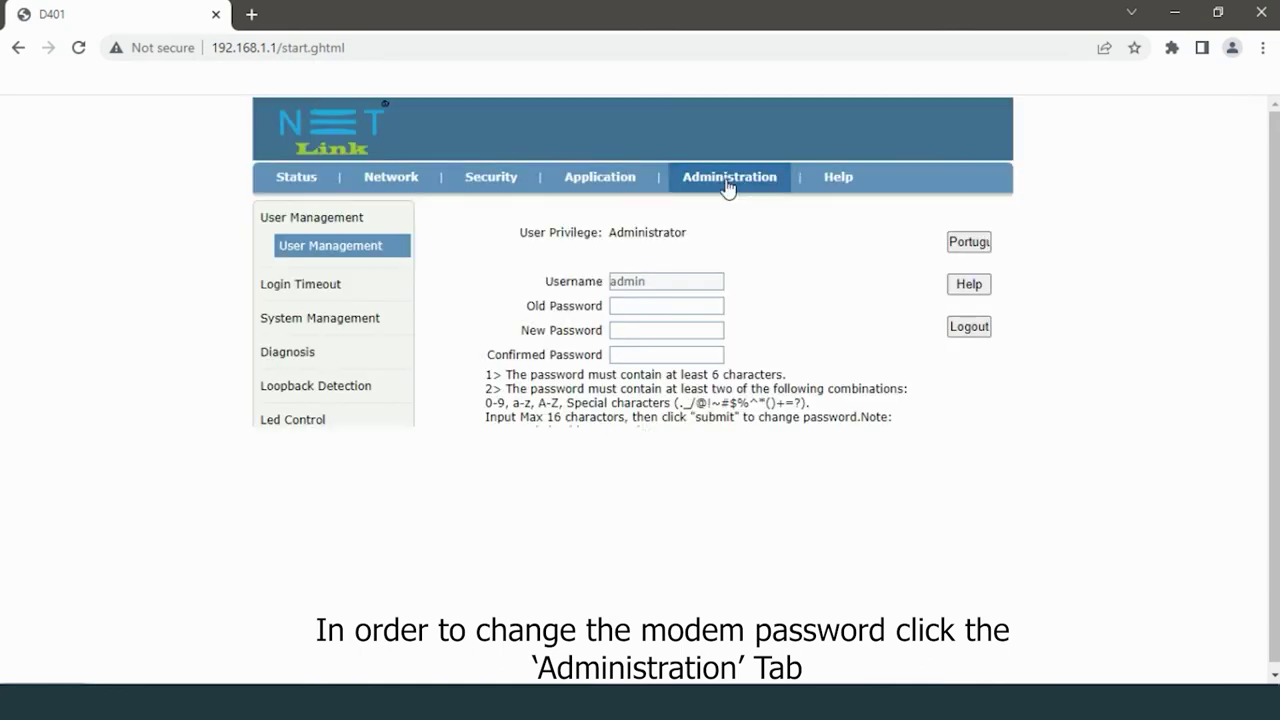
{"action": "left_click", "coordinate": [650, 307]}
{"action": "type", "text": "a"}
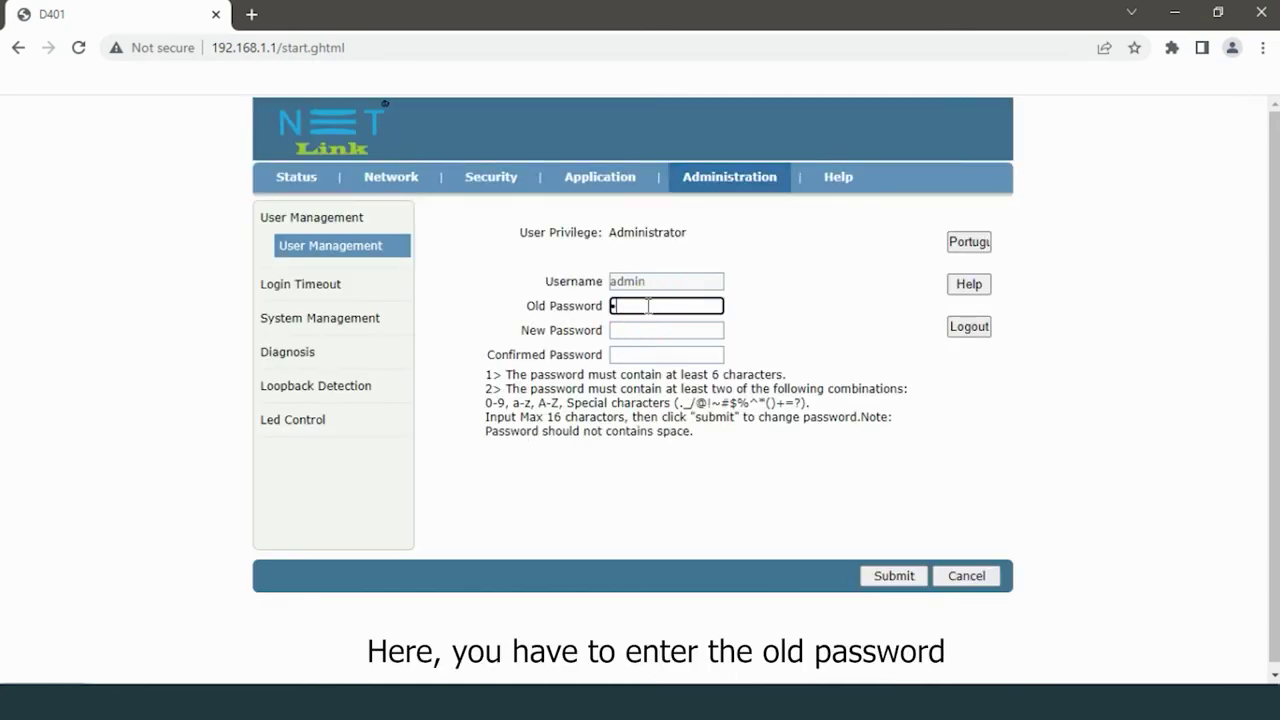
{"action": "type", "text": "dm"}
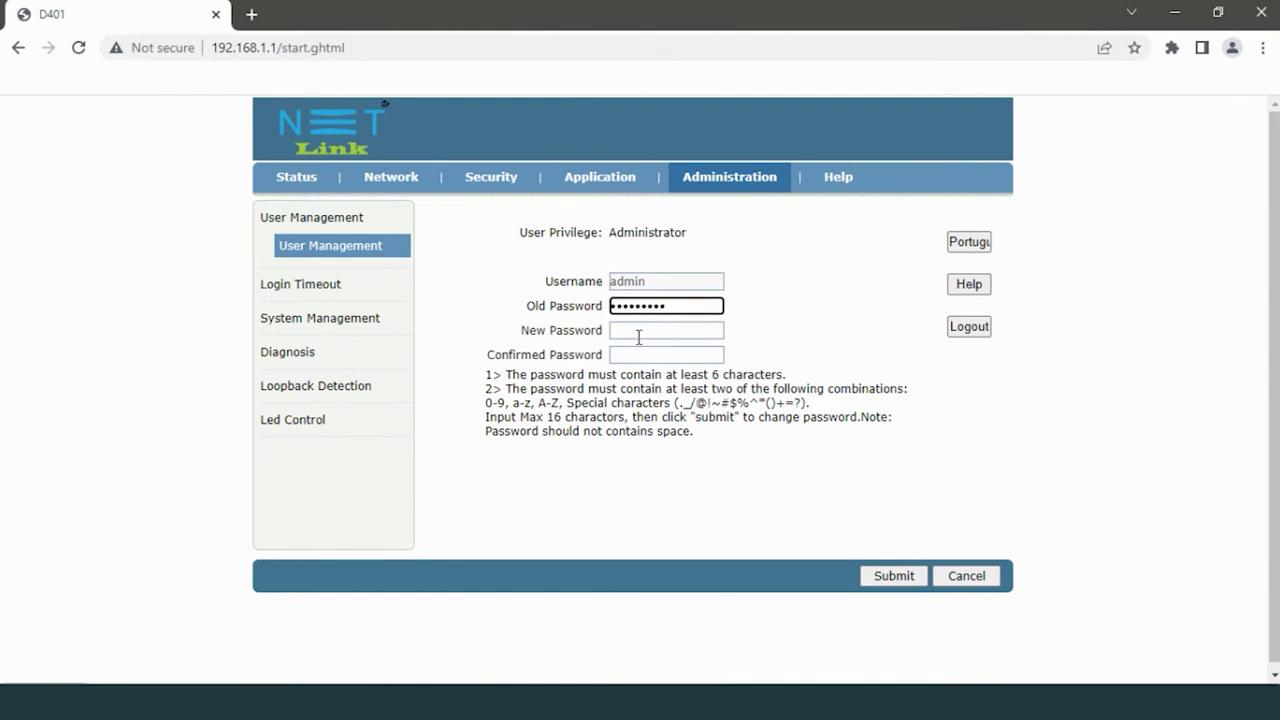
{"action": "left_click", "coordinate": [638, 337]}
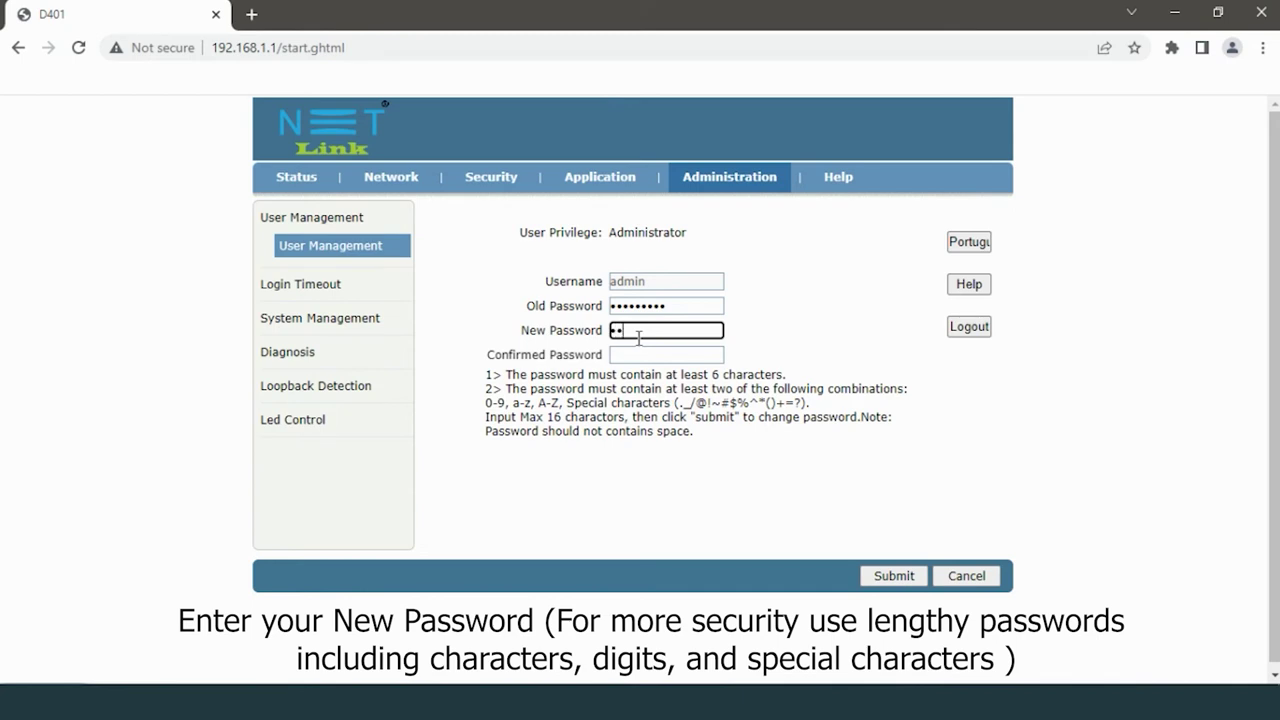
{"action": "type", "text": "••••••"}
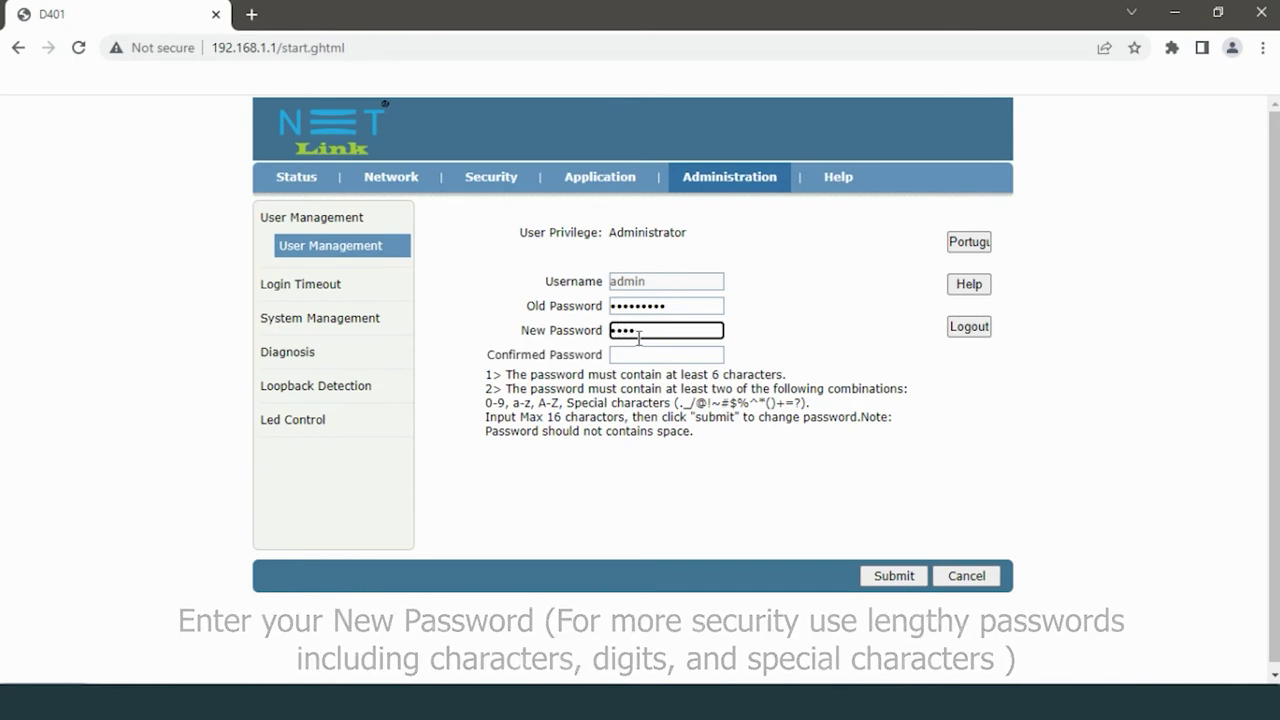
{"action": "type", "text": "•••"}
{"action": "left_click", "coordinate": [649, 355]}
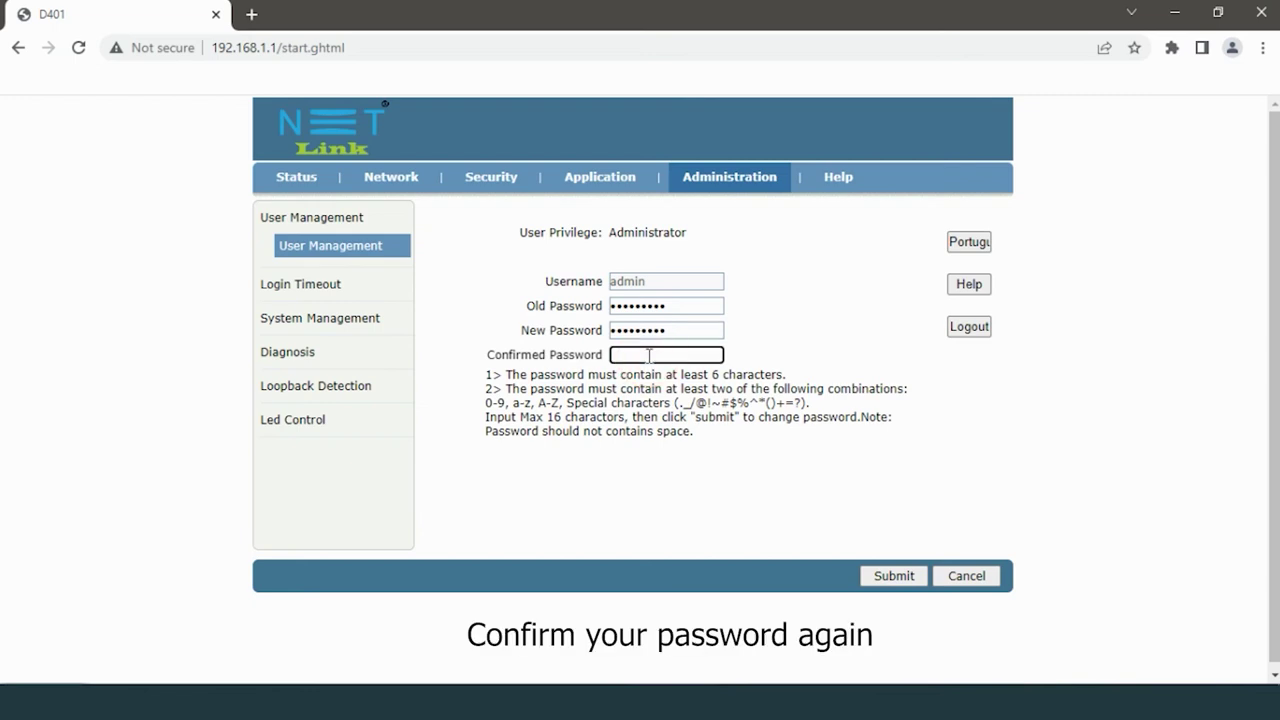
{"action": "type", "text": "•••••"}
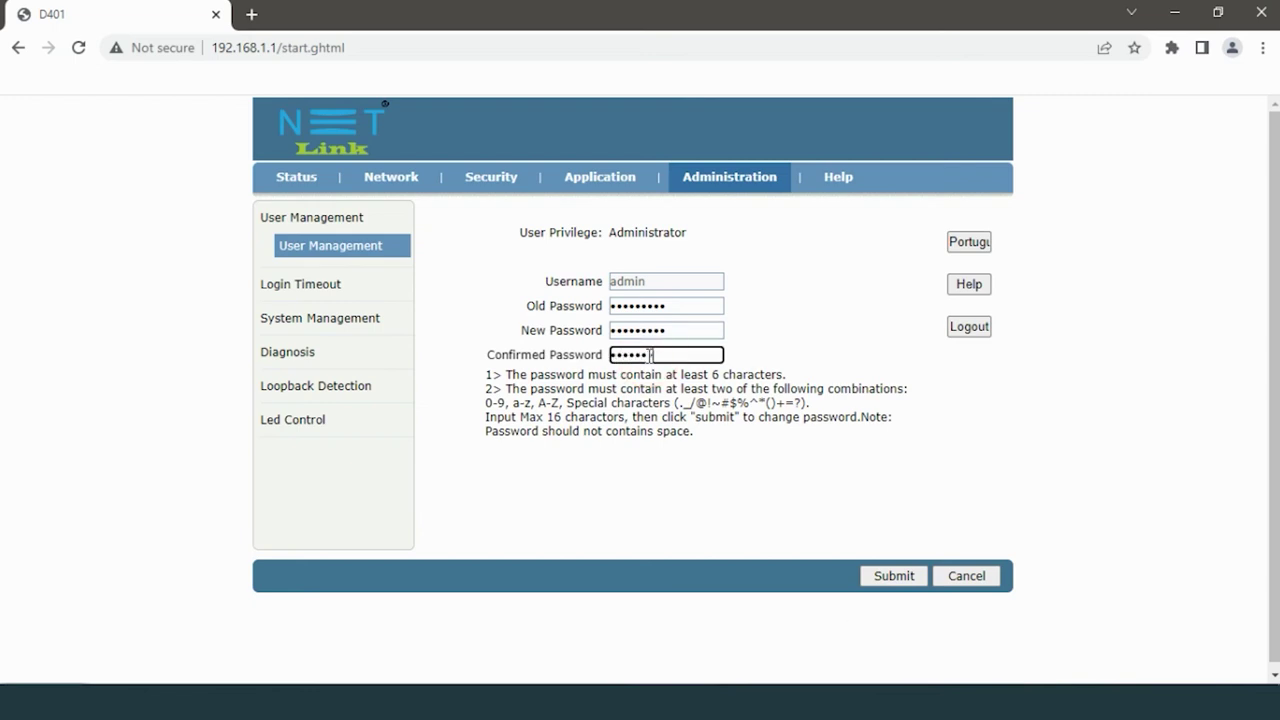
{"action": "type", "text": "•••"}
{"action": "left_click", "coordinate": [892, 576]}
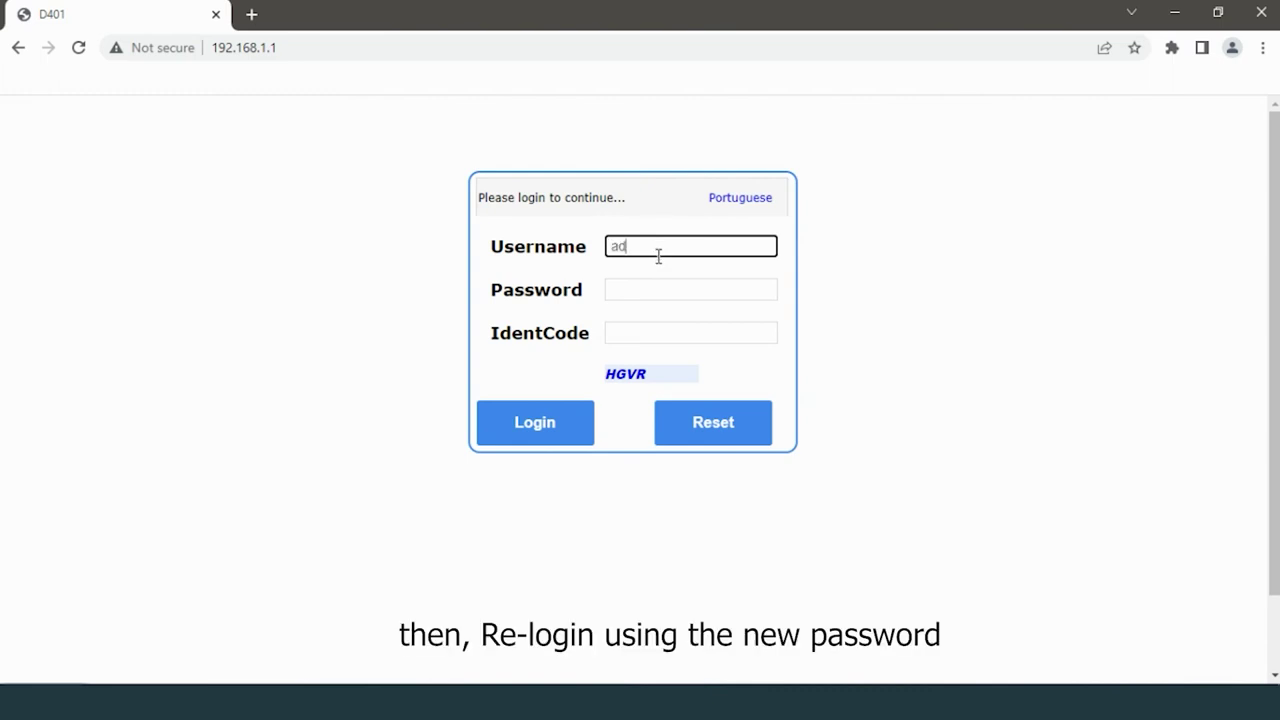
Step: Enter the new admin password and begin typing the displayed identification code on the login form
{"action": "left_click", "coordinate": [629, 278]}
{"action": "type", "text": "admin"}
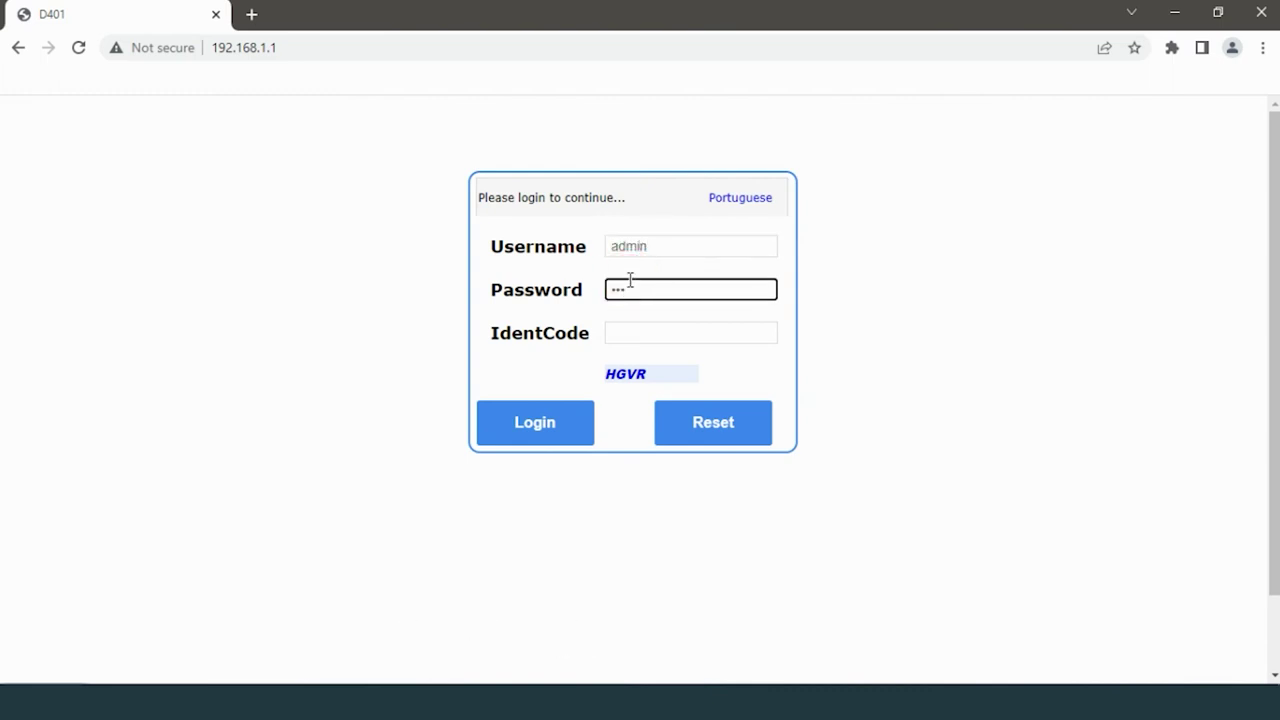
{"action": "left_click", "coordinate": [649, 331]}
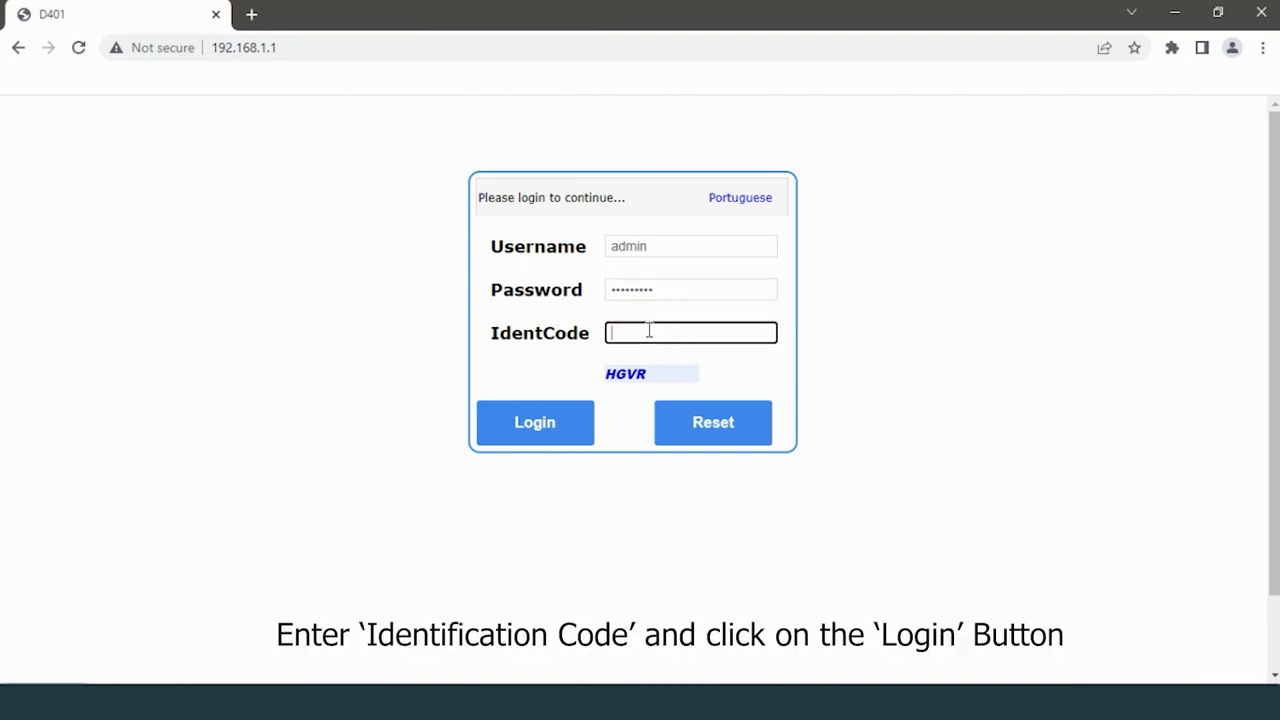
{"action": "type", "text": "HGVR"}
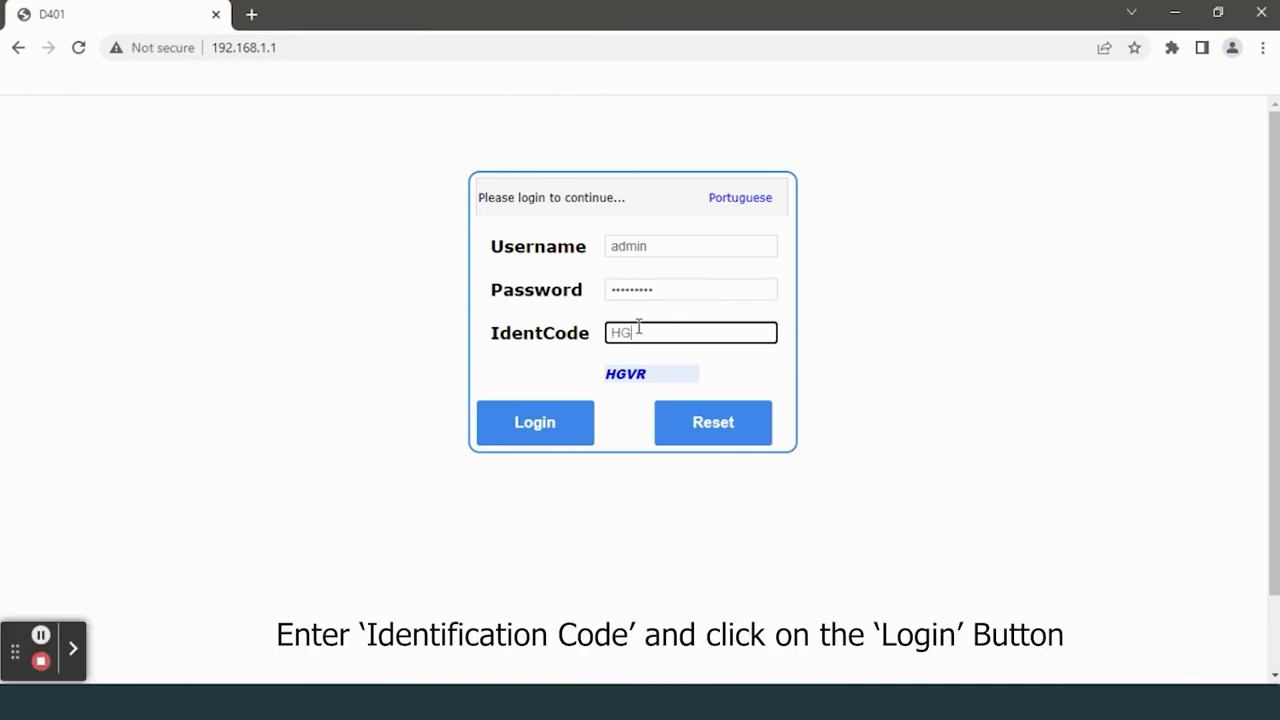